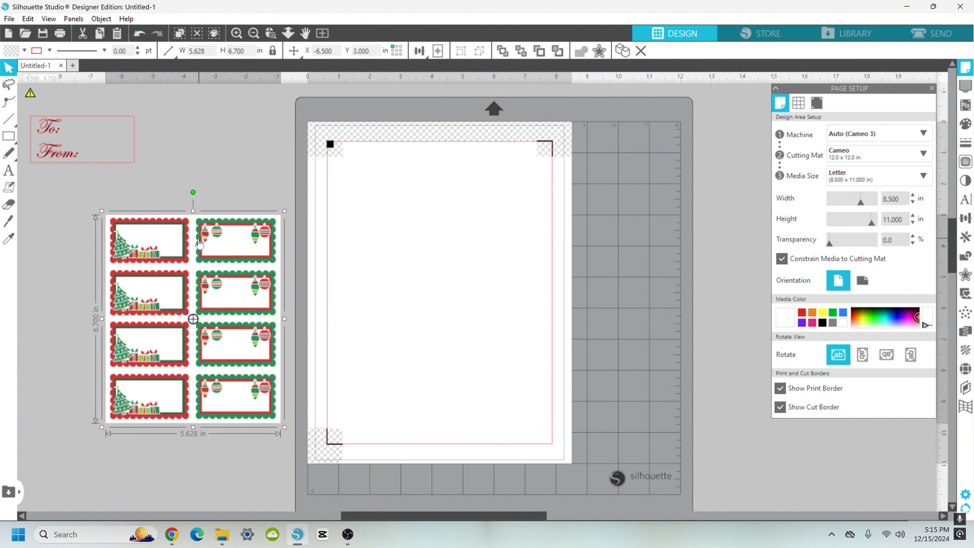
Step: Move the Christmas label sheet onto the page near its upper-left corner
drag(199, 243, 176, 235)
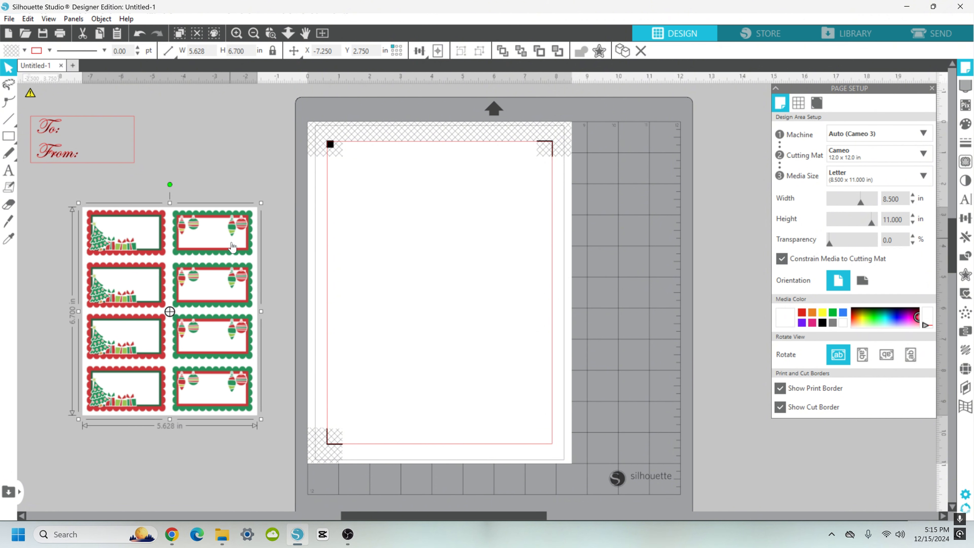
drag(224, 237, 496, 214)
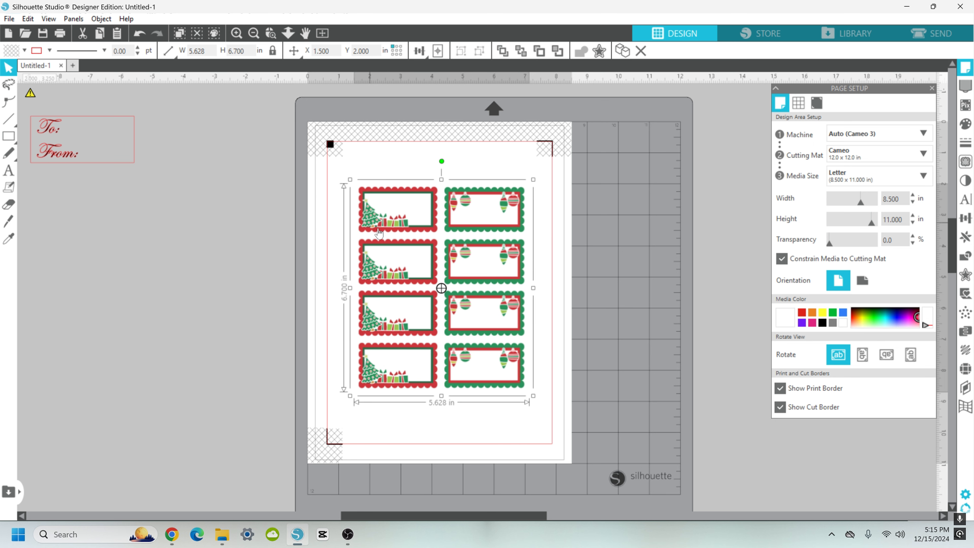
mouse_move(448, 203)
mouse_down()
mouse_move(456, 205)
mouse_move(255, 267)
mouse_move(257, 226)
mouse_move(436, 194)
mouse_up()
Step: In the send settings, set carriage 1 to cut the labels with the Cut tool
click(922, 35)
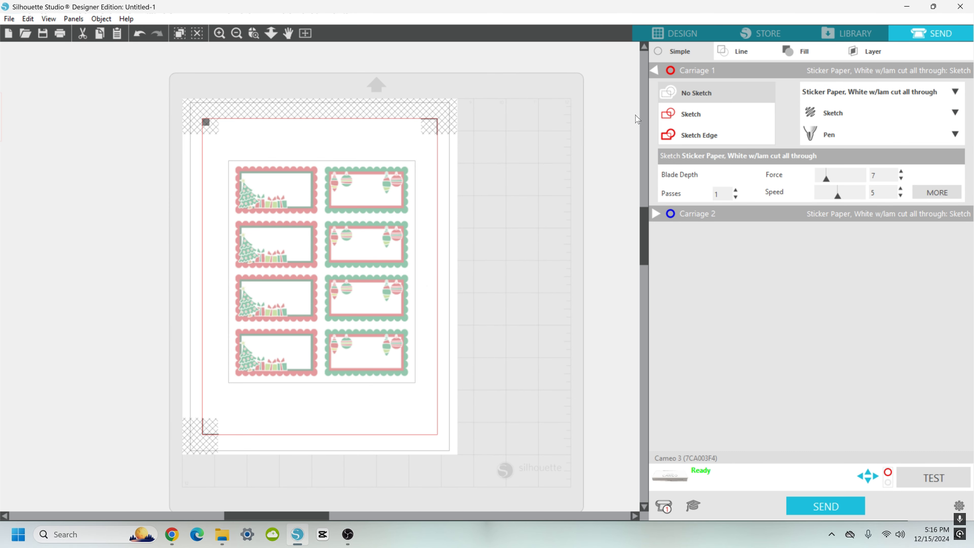
click(709, 119)
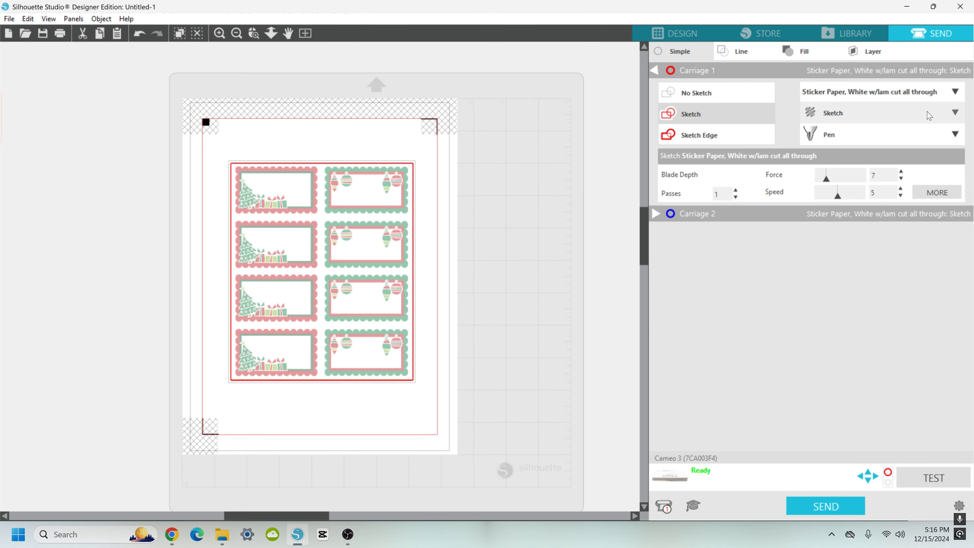
click(959, 113)
click(886, 145)
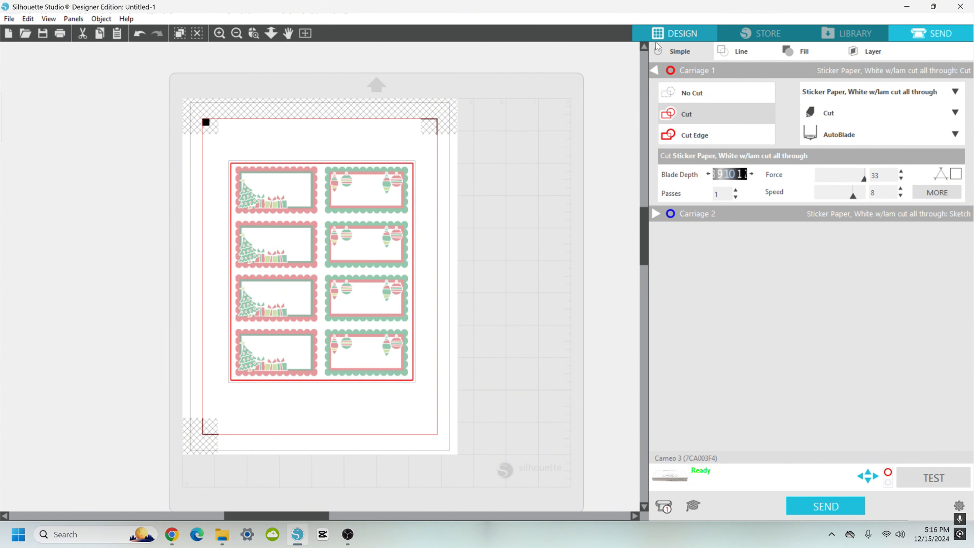
Step: Move the label sheet back off the page and enlarge it to about 6.1 by 7.3 in
click(679, 37)
drag(467, 206, 207, 217)
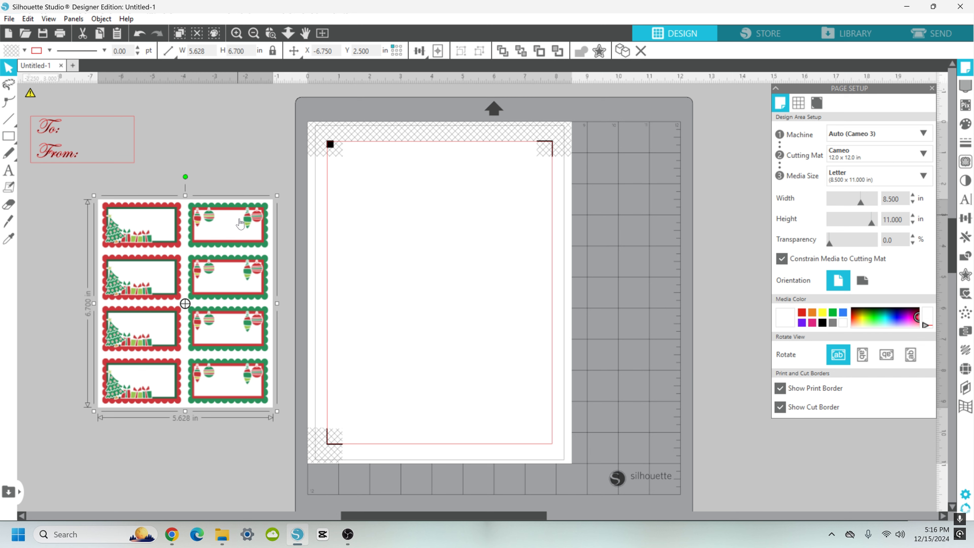
drag(285, 193, 271, 230)
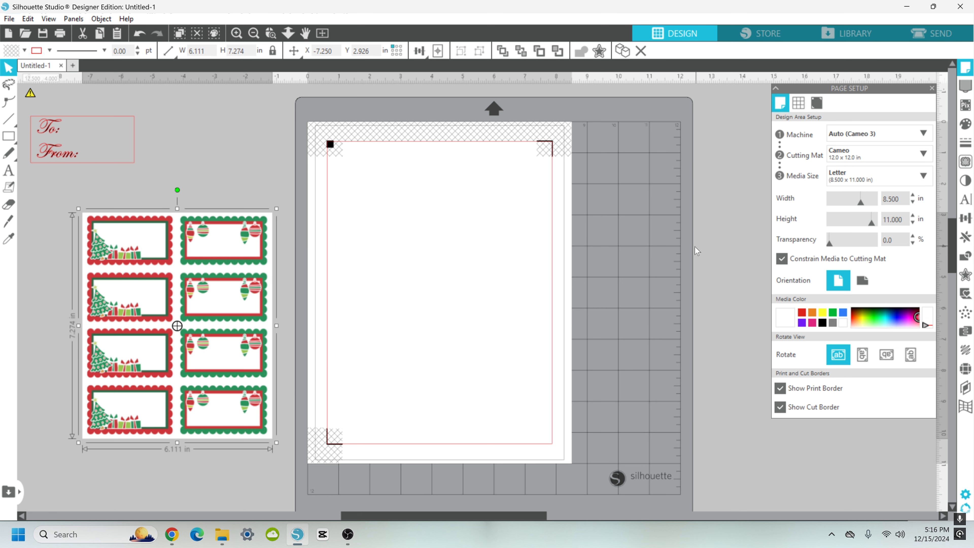
Step: Trace the label sheet with a 100% threshold using Trace and Detach
click(968, 164)
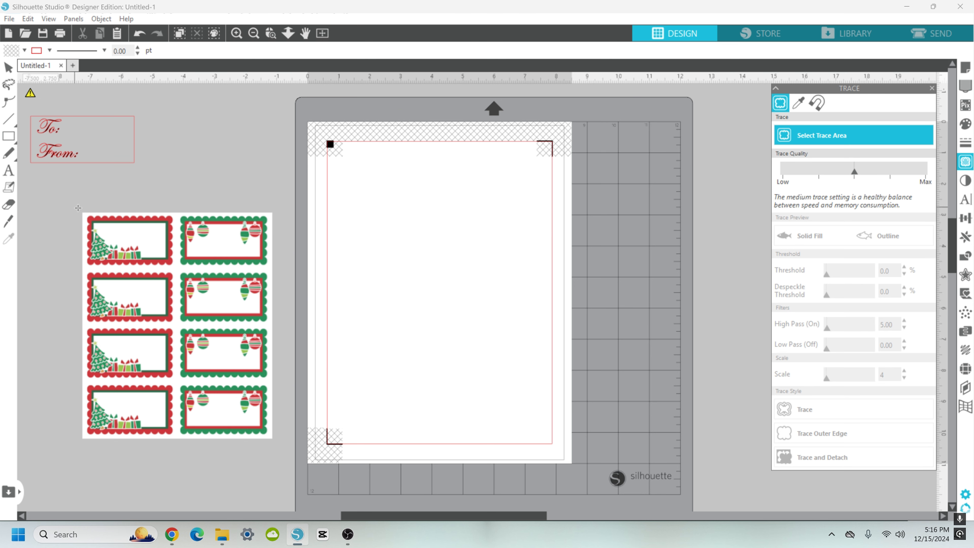
mouse_move(77, 207)
mouse_down()
mouse_move(89, 357)
mouse_move(128, 438)
mouse_move(277, 443)
mouse_up()
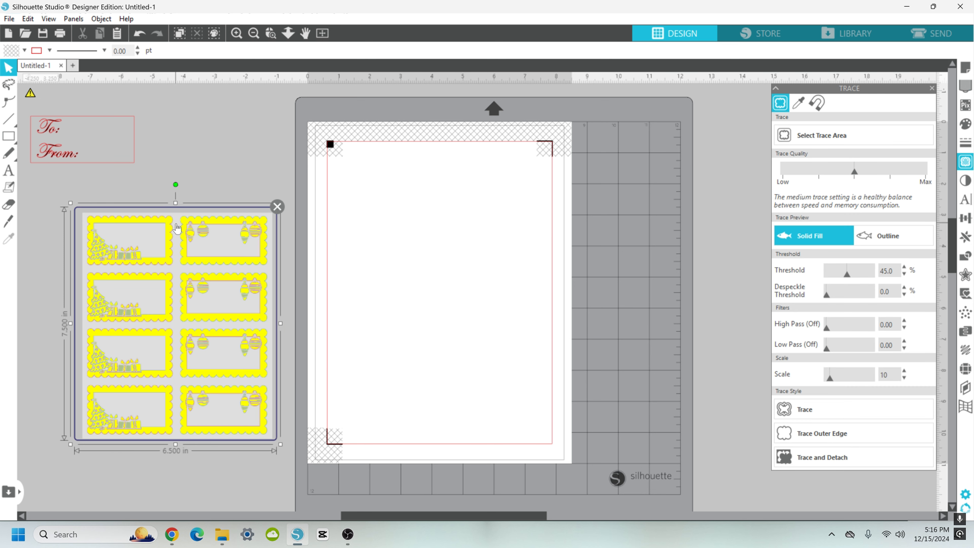
click(863, 237)
click(872, 273)
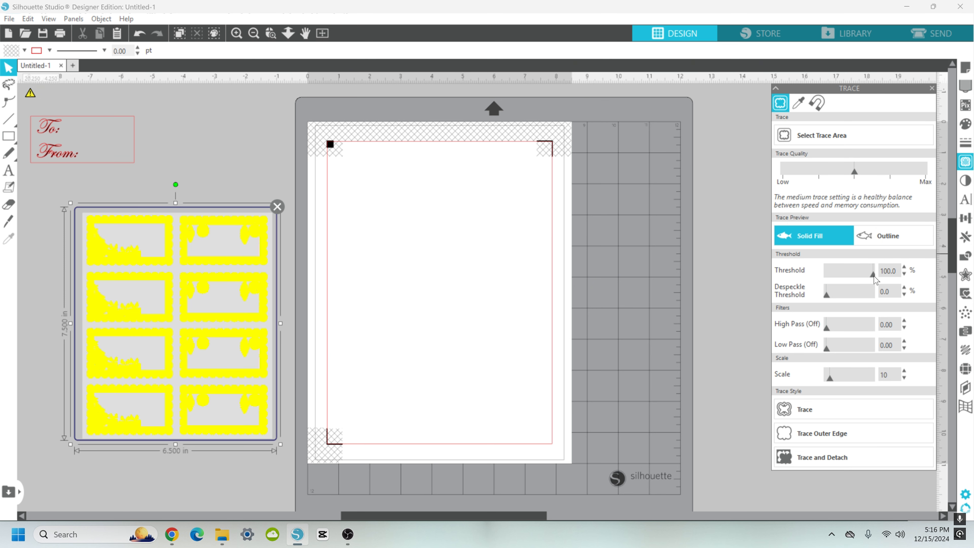
click(905, 274)
click(904, 267)
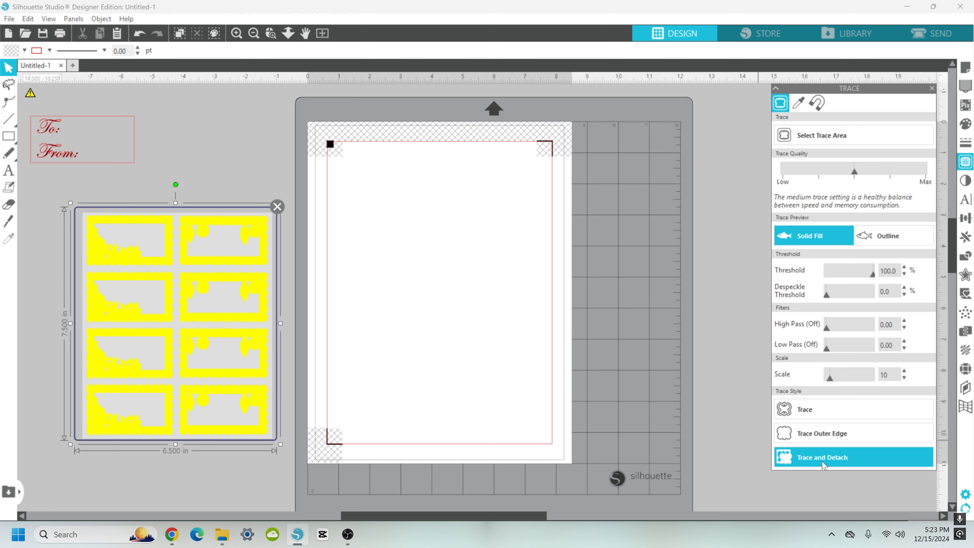
click(799, 456)
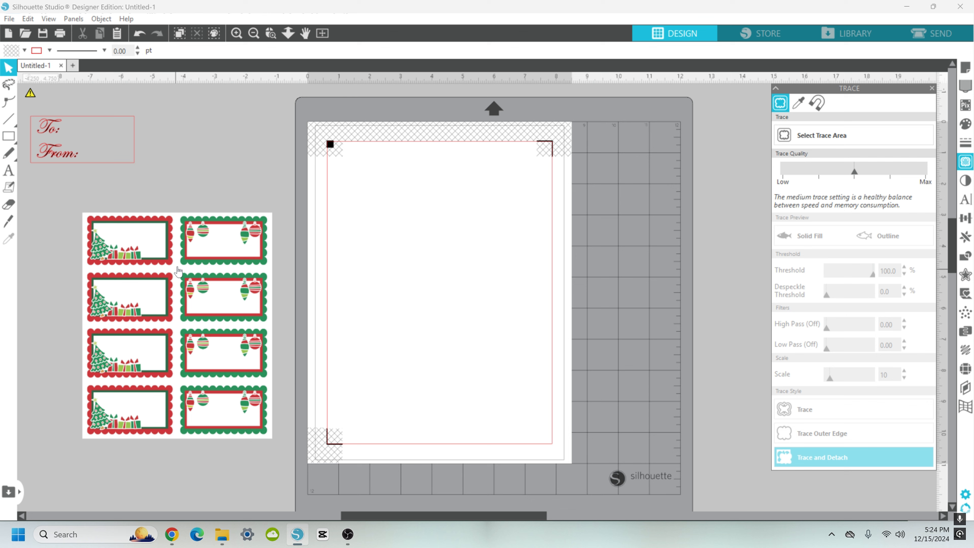
Step: Move the traced outline set onto the mat and delete it
drag(183, 271, 700, 233)
click(657, 136)
click(629, 218)
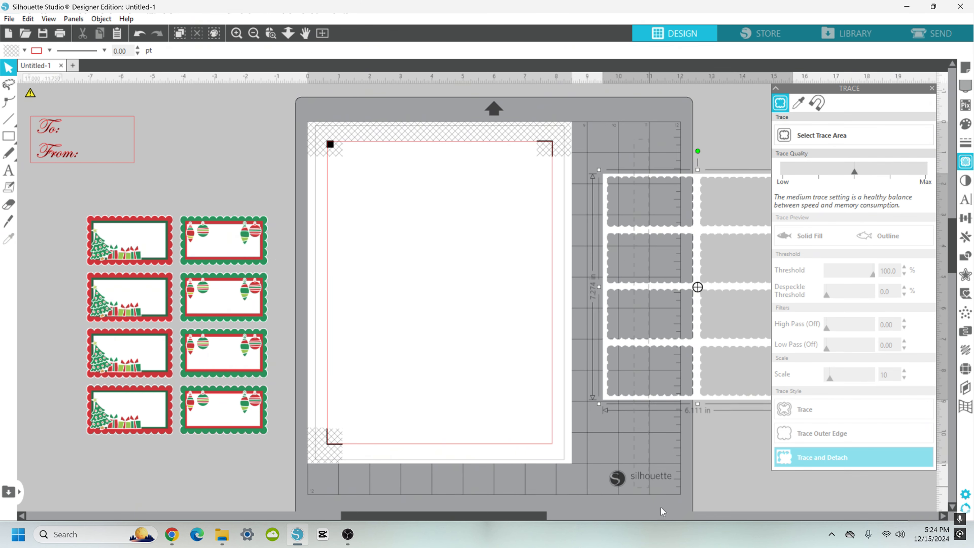
scroll(661, 508, down, 3)
key(Delete)
scroll(450, 367, up, 2)
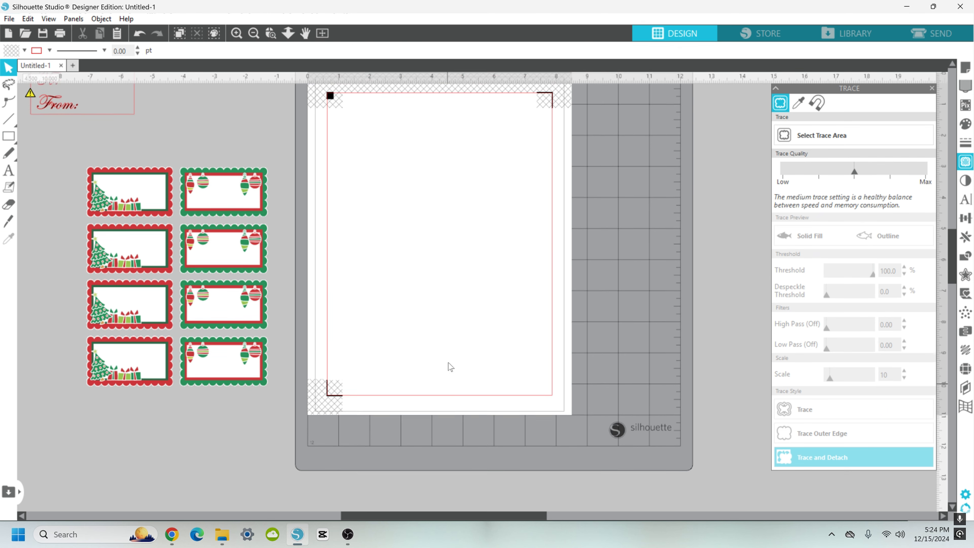
scroll(318, 173, left, 2)
scroll(319, 173, up, 1)
drag(290, 222, 295, 191)
drag(295, 191, 300, 169)
key(ctrl+z)
key(ctrl+z)
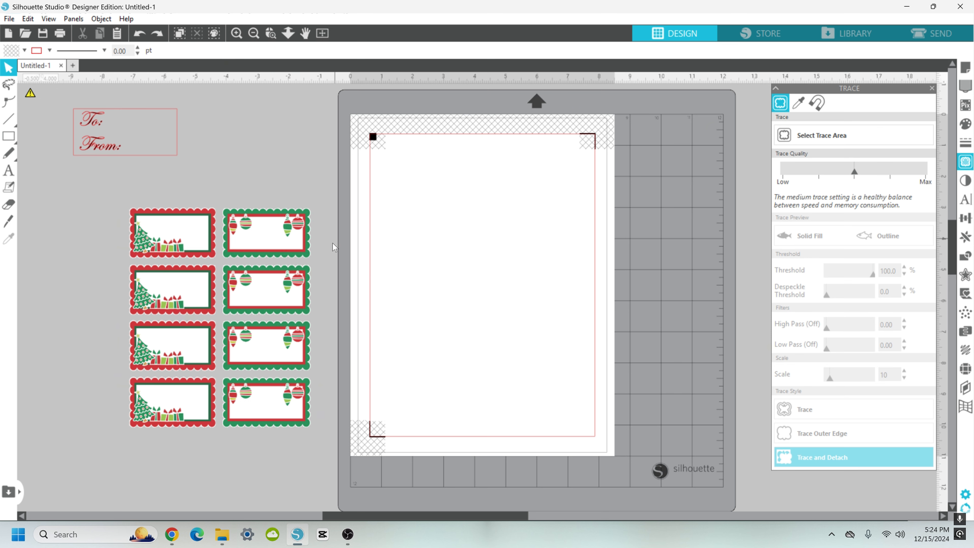
Step: Group all detached labels and move them onto the page's upper-left area
drag(102, 242, 320, 435)
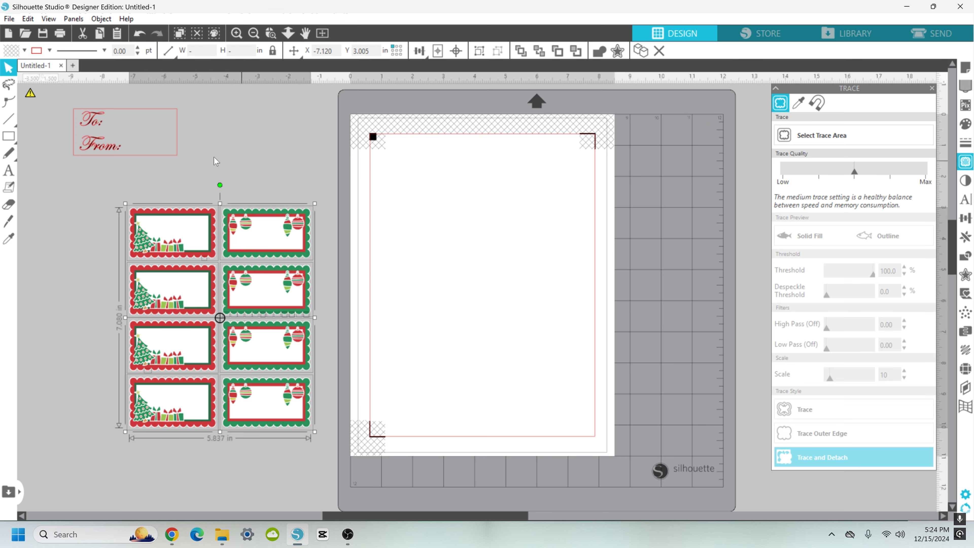
click(99, 196)
drag(99, 183, 356, 457)
click(482, 51)
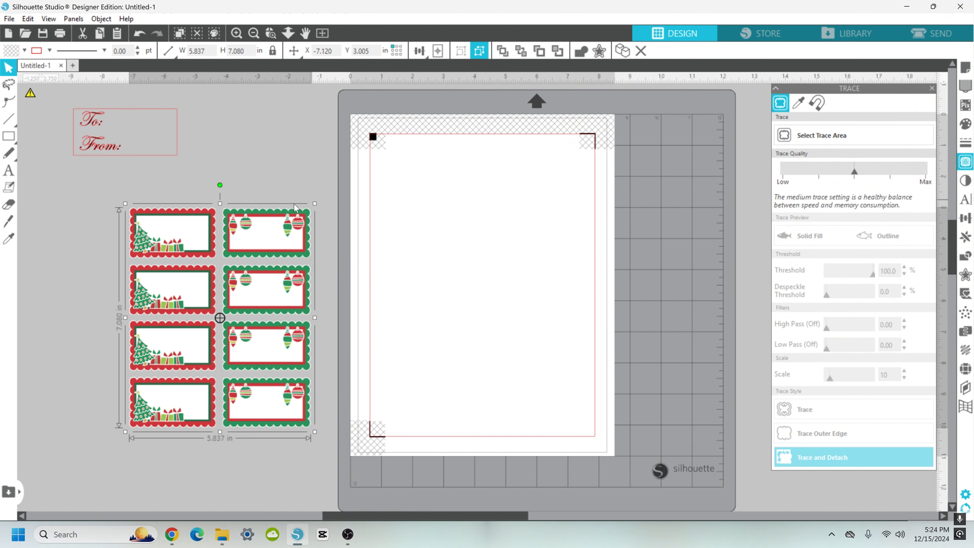
drag(267, 247, 524, 190)
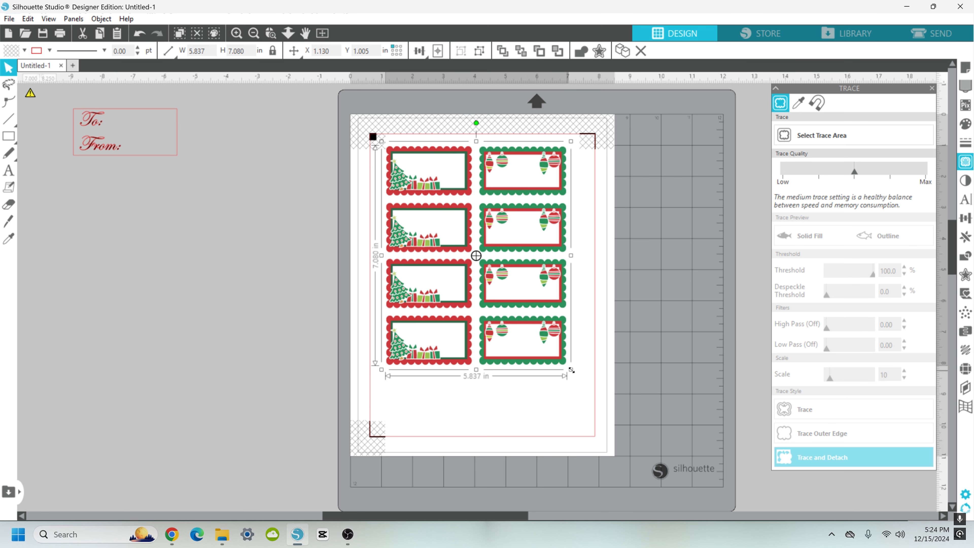
Step: Ungroup the labels into separate pieces
click(584, 383)
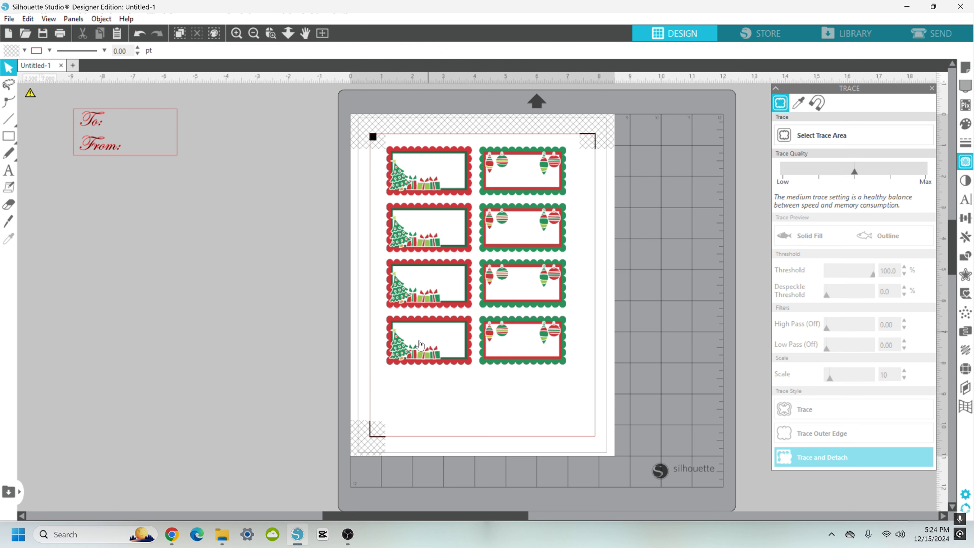
right_click(503, 350)
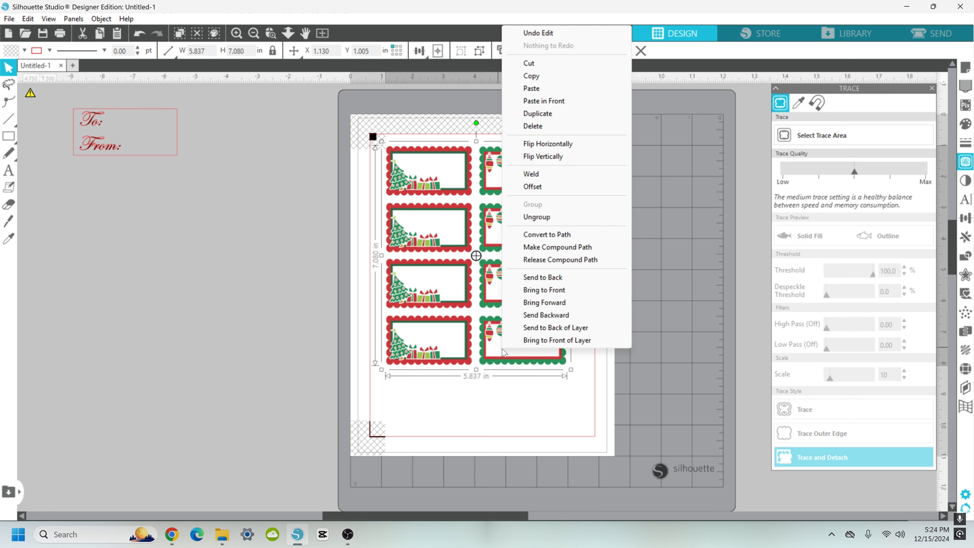
click(537, 217)
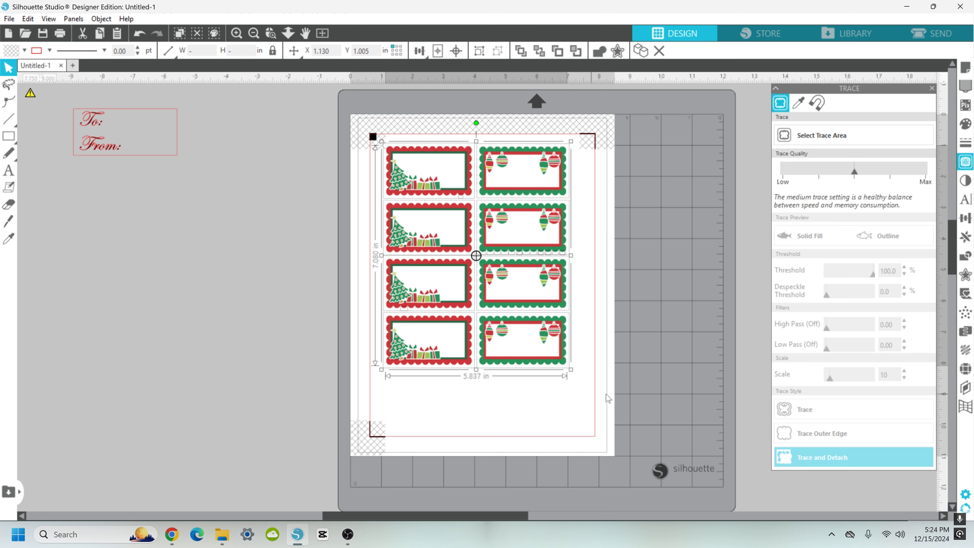
click(591, 380)
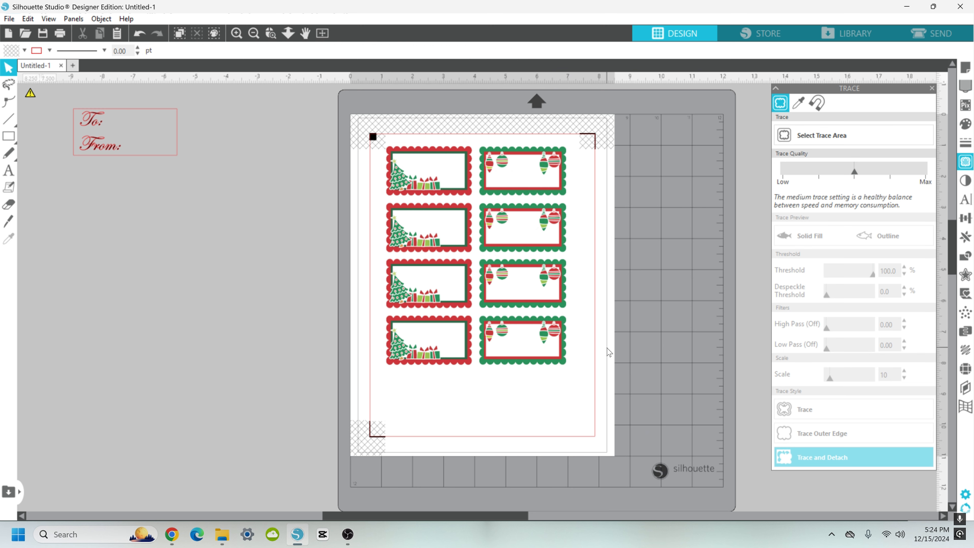
Step: Duplicate the bottom row of labels and nudge the copy down to form a fifth row
drag(606, 337, 404, 346)
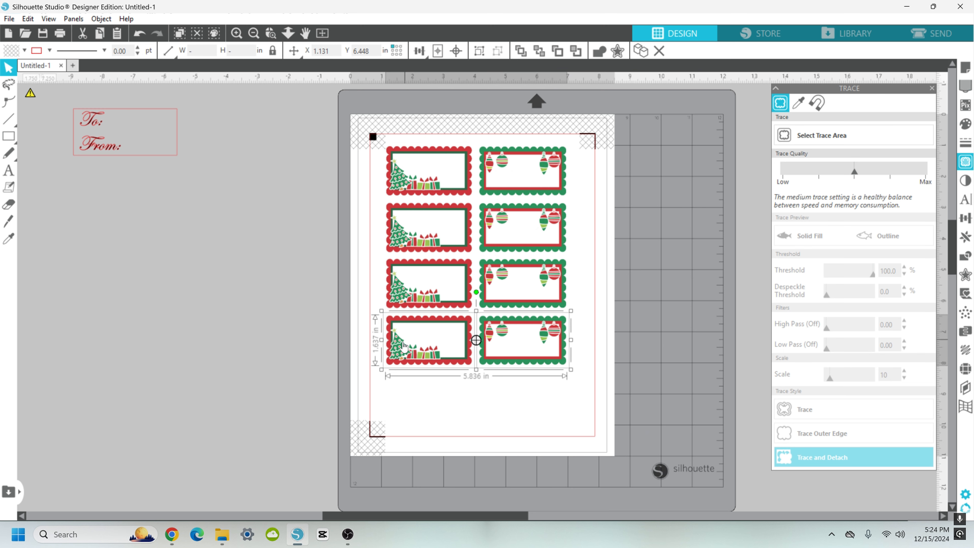
key(i)
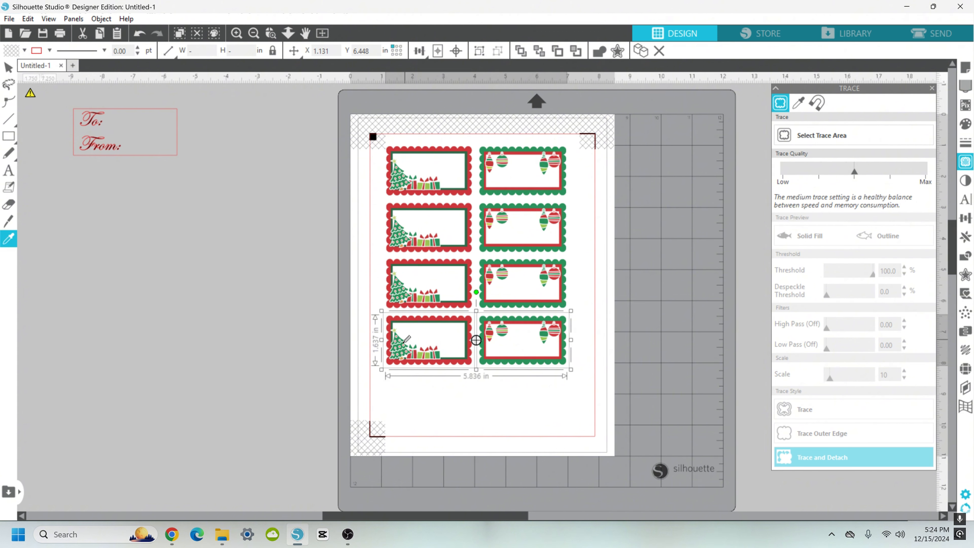
key(ctrl+d)
key(v)
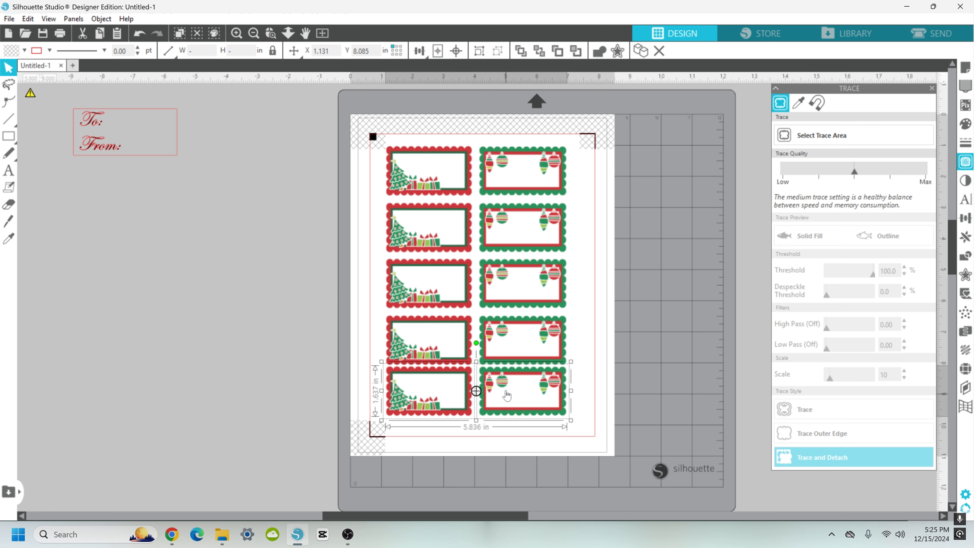
key(Down)
key(Down)
key(Down)
key(Down)
key(Down)
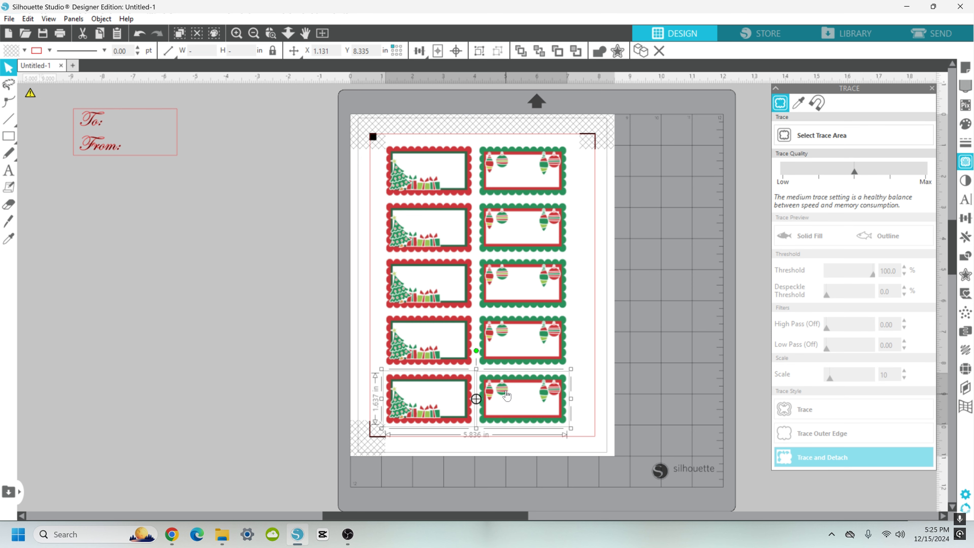
Step: Select all ten labels and shift them slightly right on the page
click(649, 356)
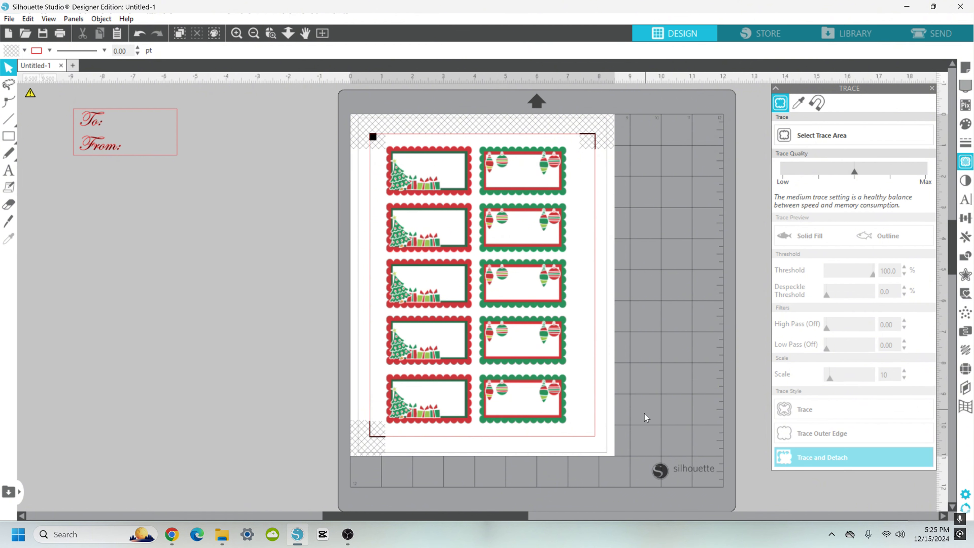
drag(579, 438, 368, 143)
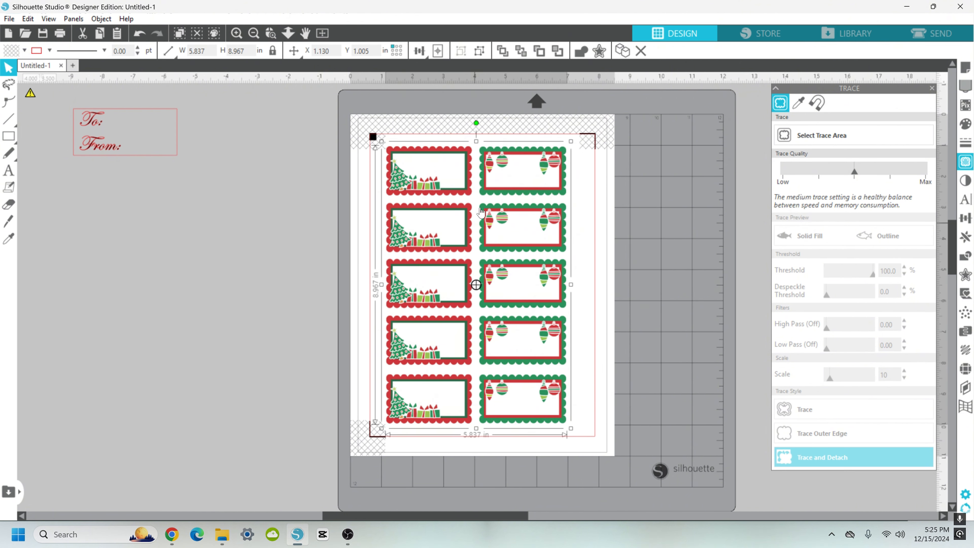
drag(487, 197, 498, 191)
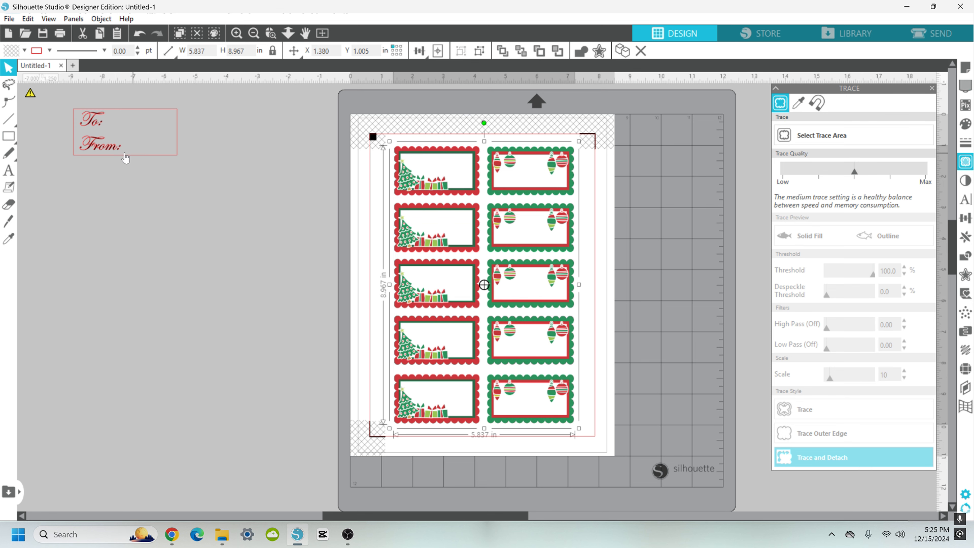
Step: Start the Text tool and set the font to Freestyle Script
click(966, 201)
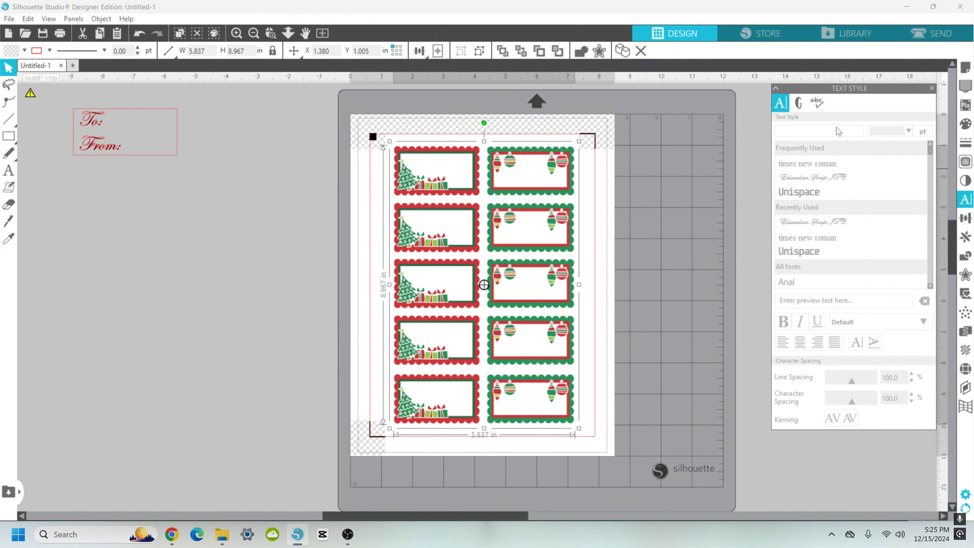
click(3, 177)
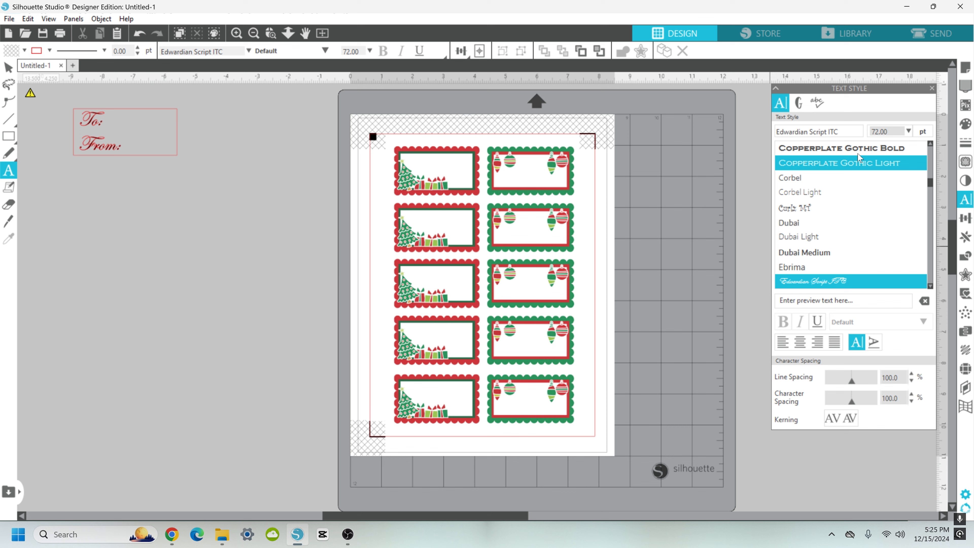
drag(844, 132, 724, 136)
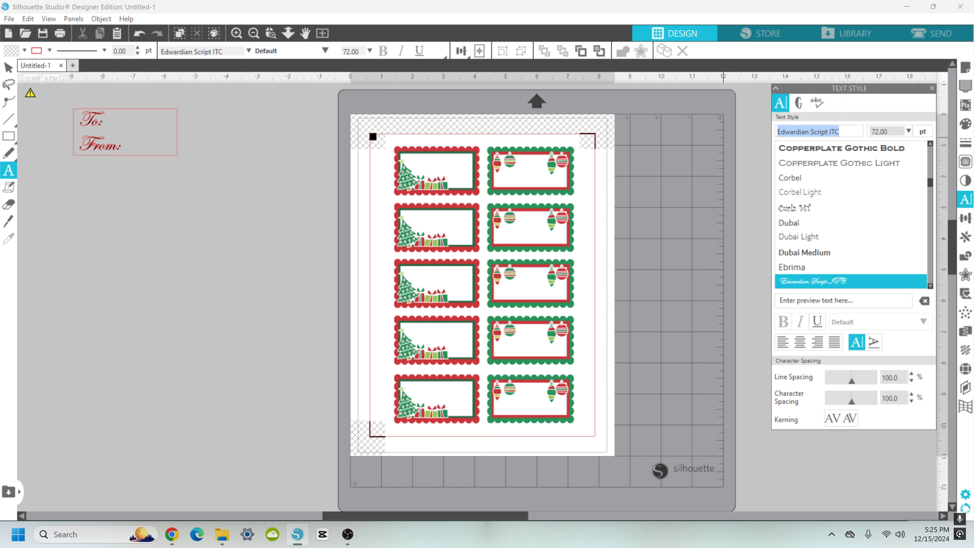
text(au)
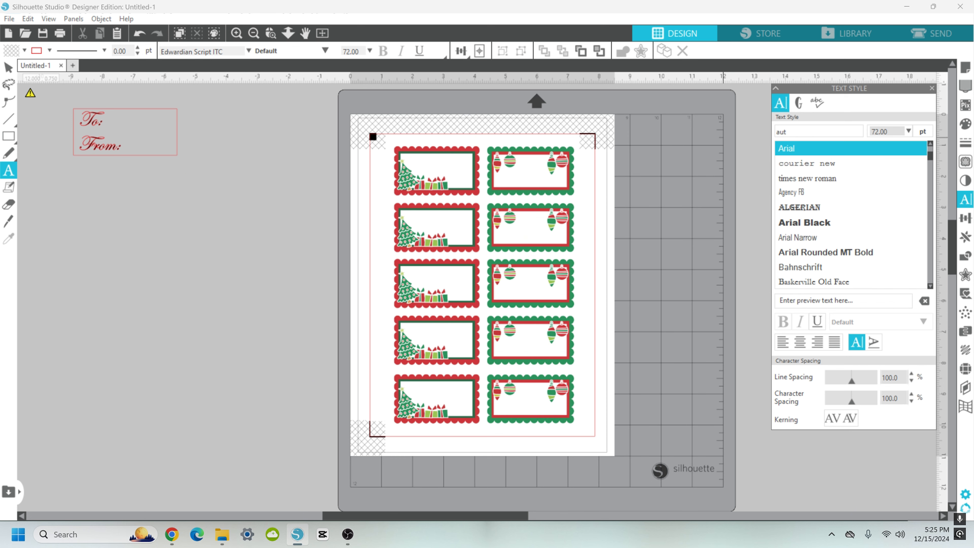
text(t)
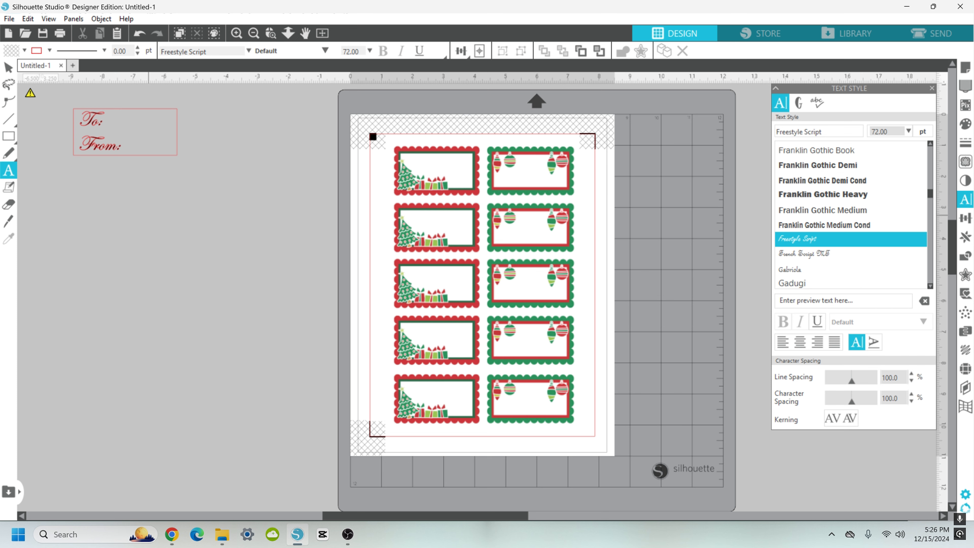
key(Escape)
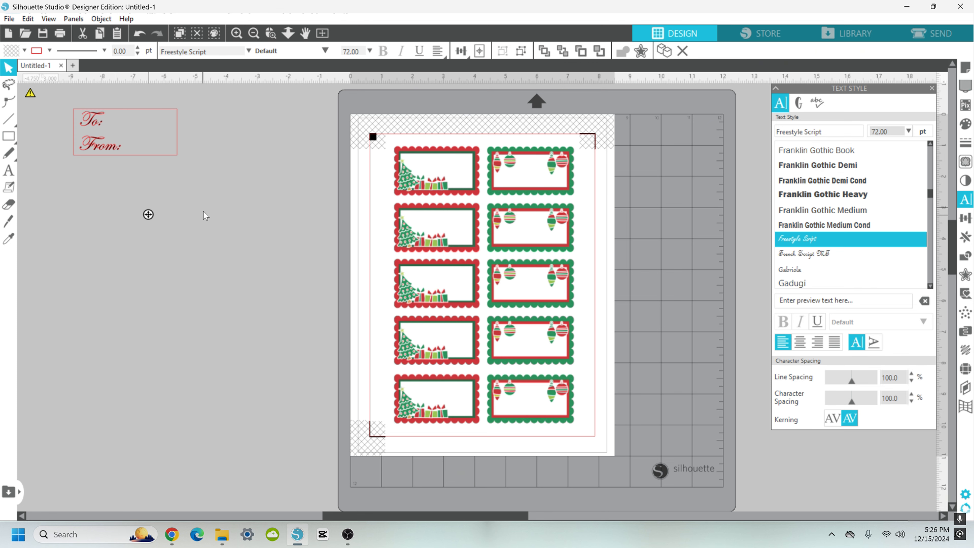
Step: Write a two-line text reading "To:" and "From:" on the canvas beside the page
text(To)
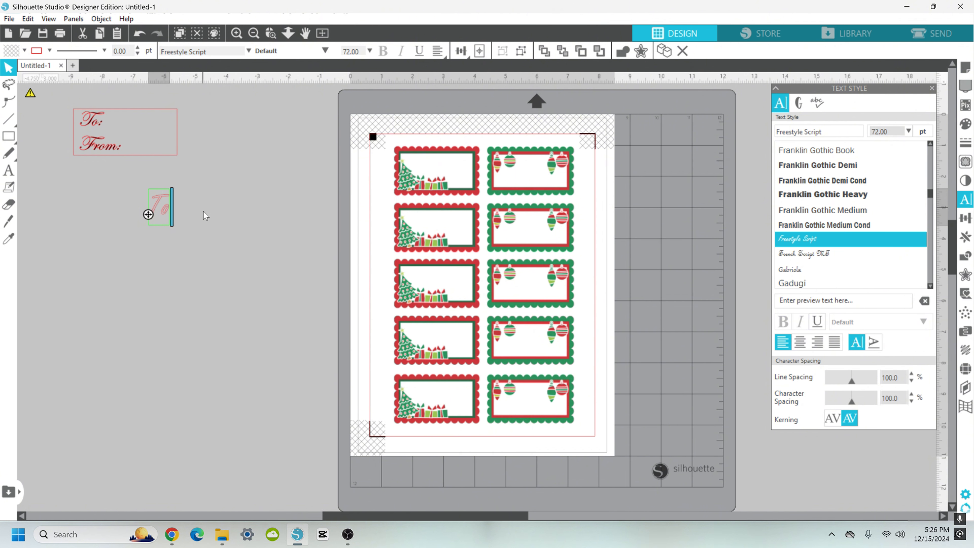
text(:)
key(Return)
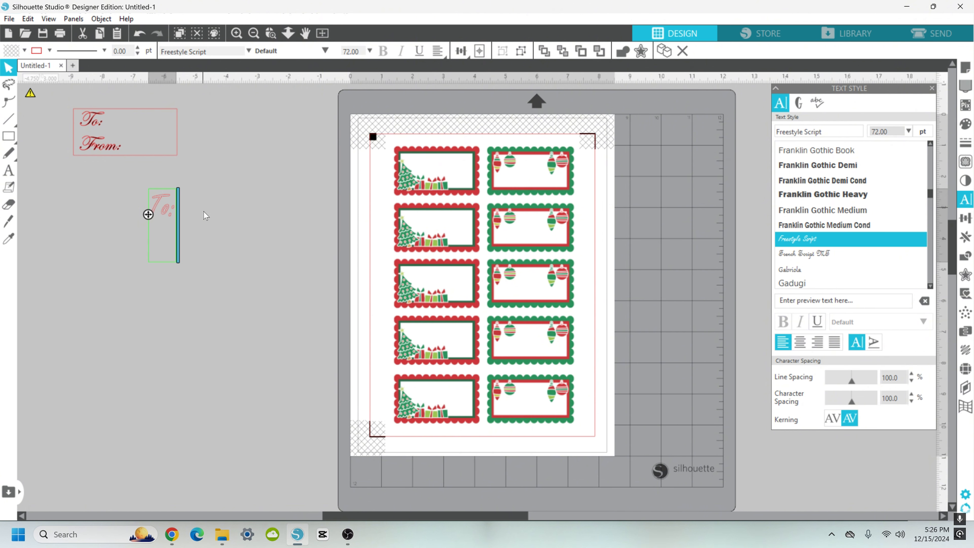
text(From:)
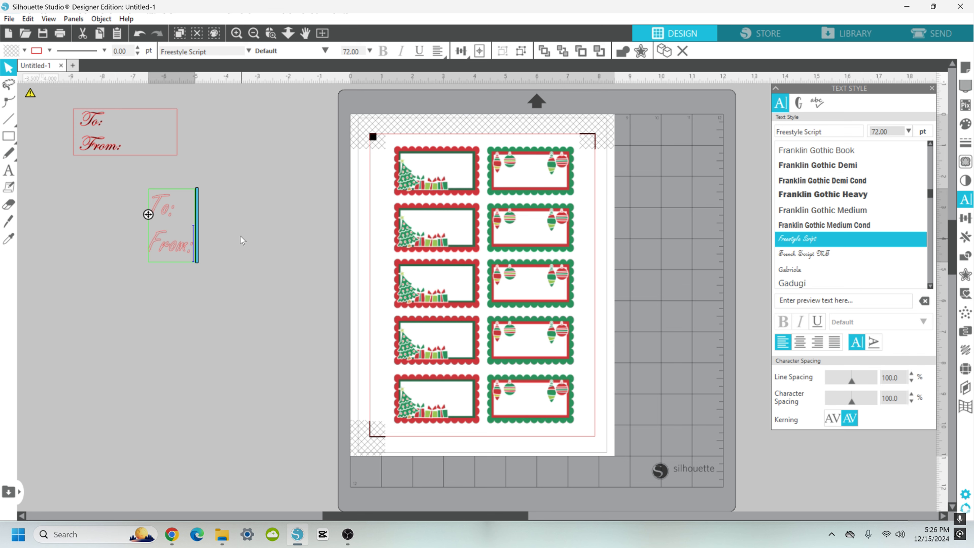
click(245, 252)
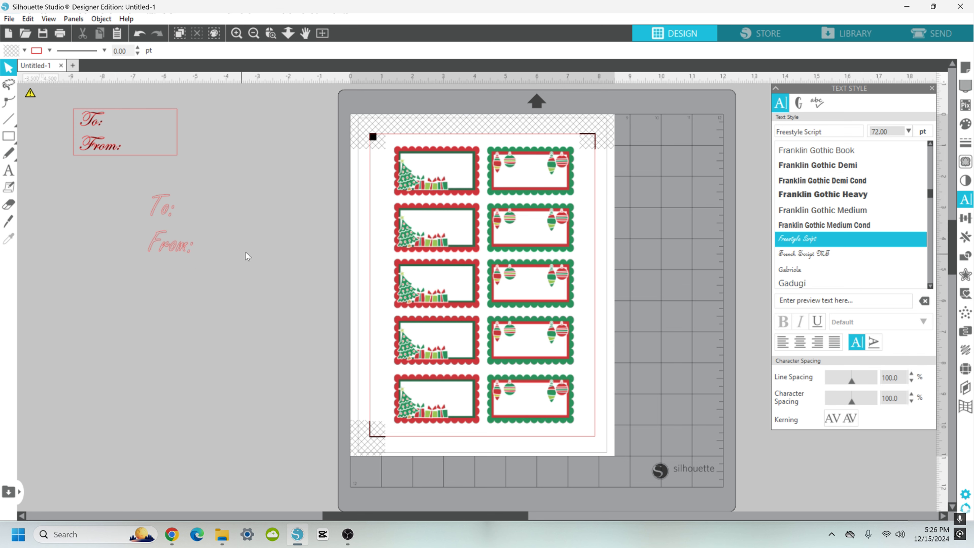
Step: Select the To/From text and set both its fill and line colour to black
drag(251, 260, 147, 212)
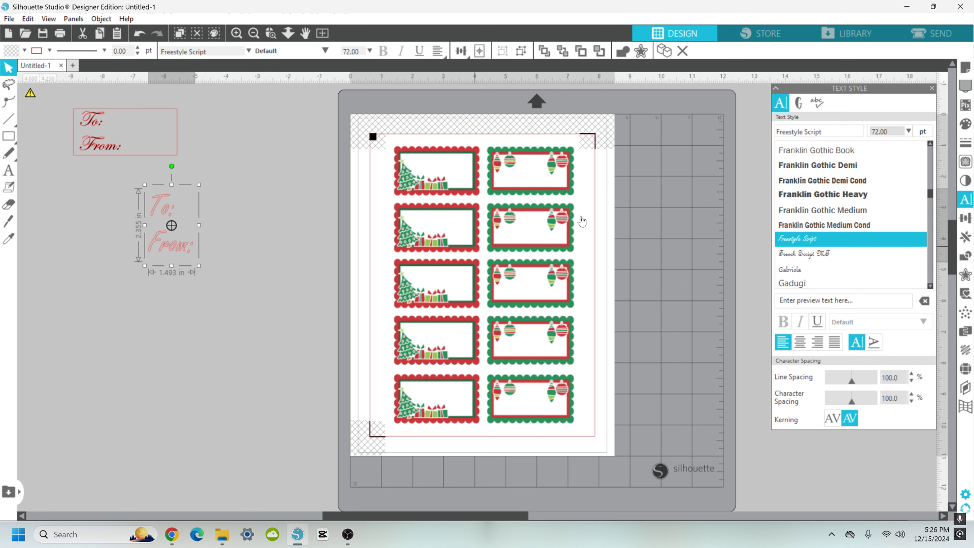
click(966, 123)
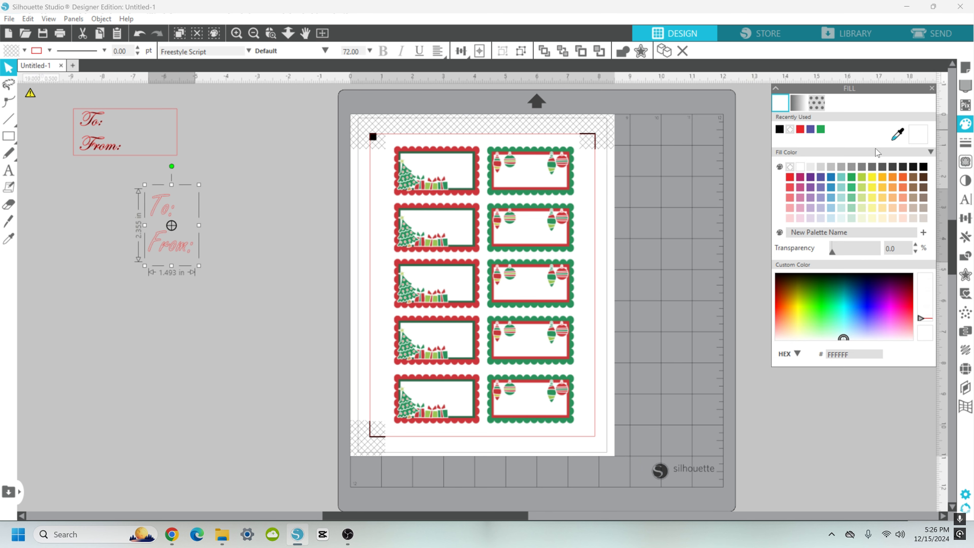
click(780, 130)
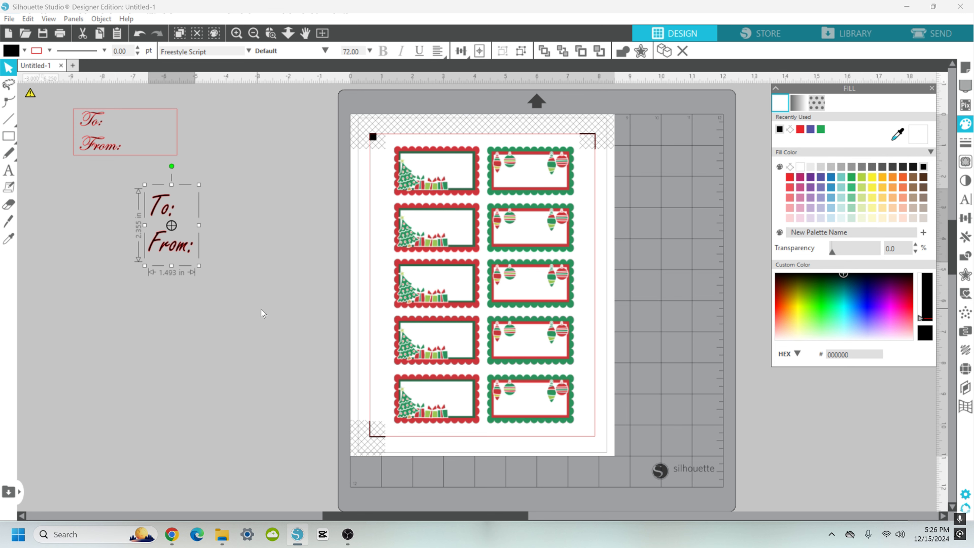
click(49, 50)
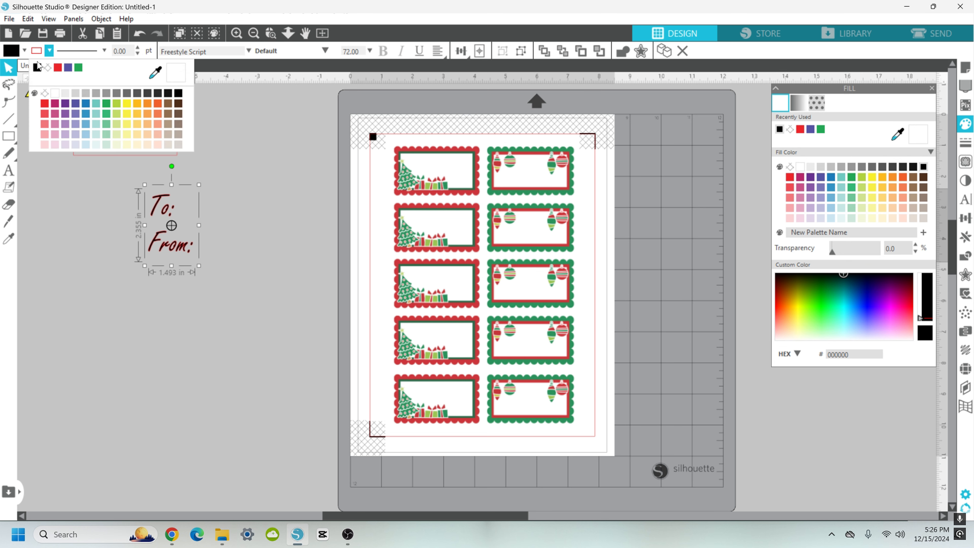
click(37, 68)
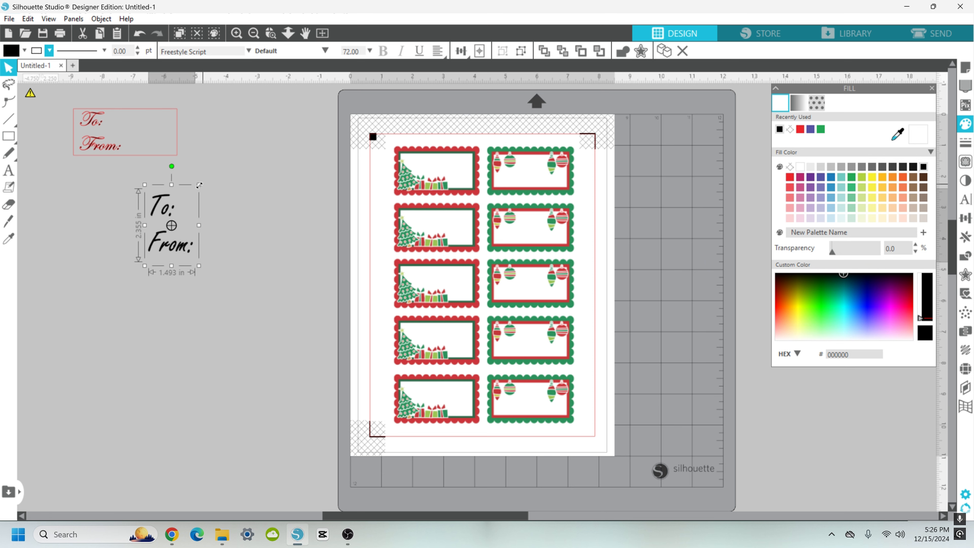
Step: Shrink the To/From text to about 0.67 in wide and convert it to a path
drag(199, 185, 174, 225)
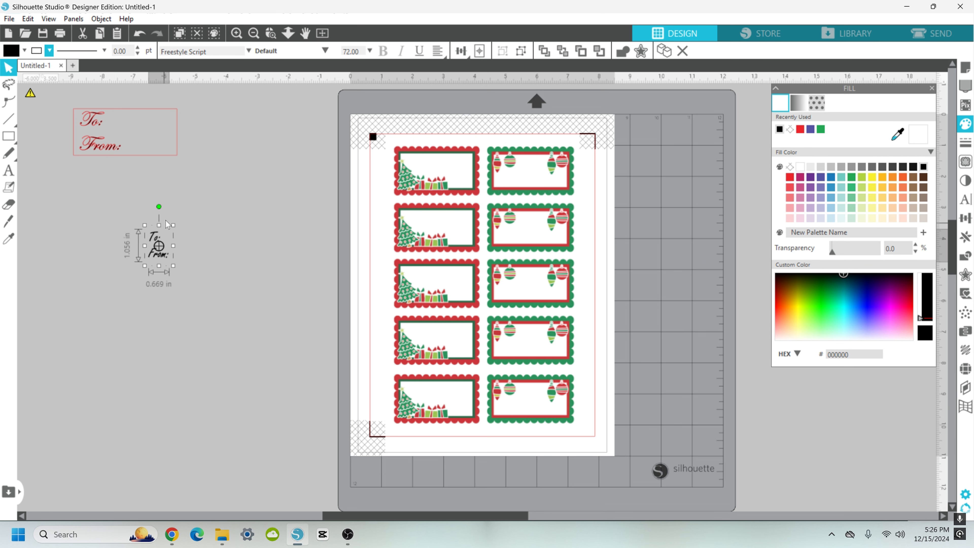
right_click(161, 258)
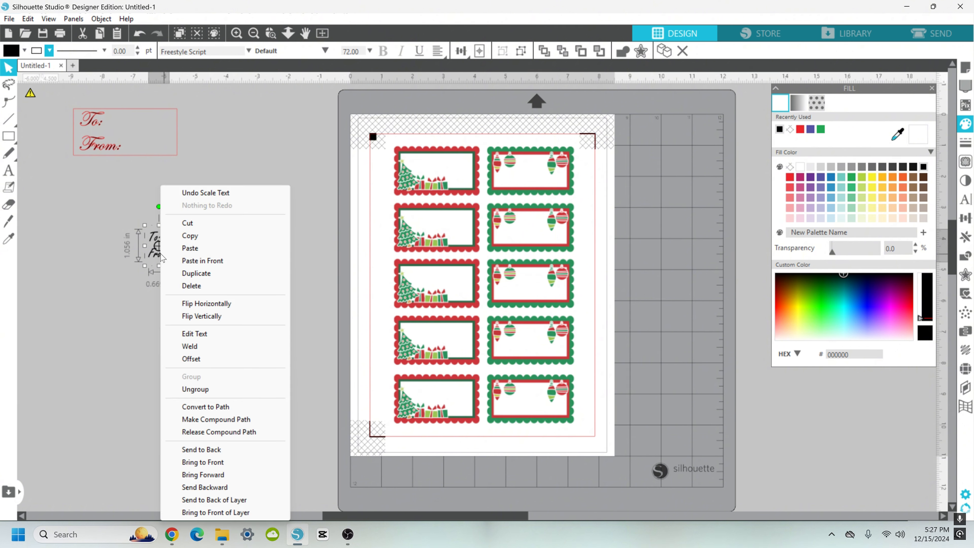
click(225, 408)
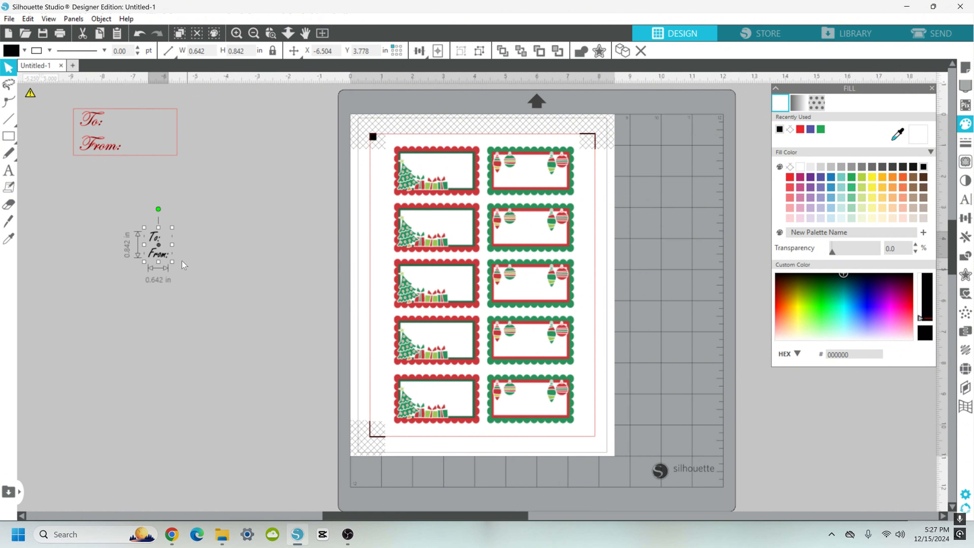
Step: Move the To/From text onto the blank area of the top-left label
drag(158, 258, 279, 223)
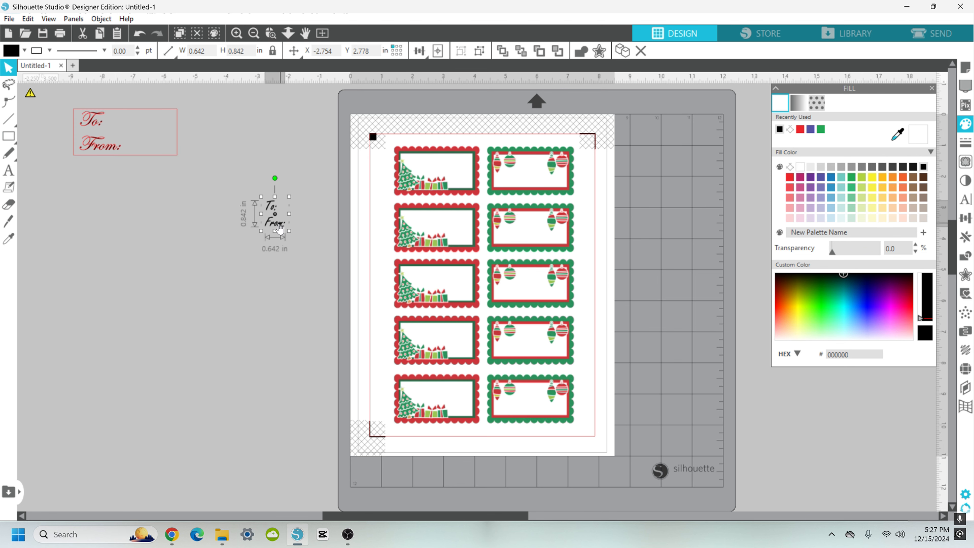
drag(280, 229, 414, 168)
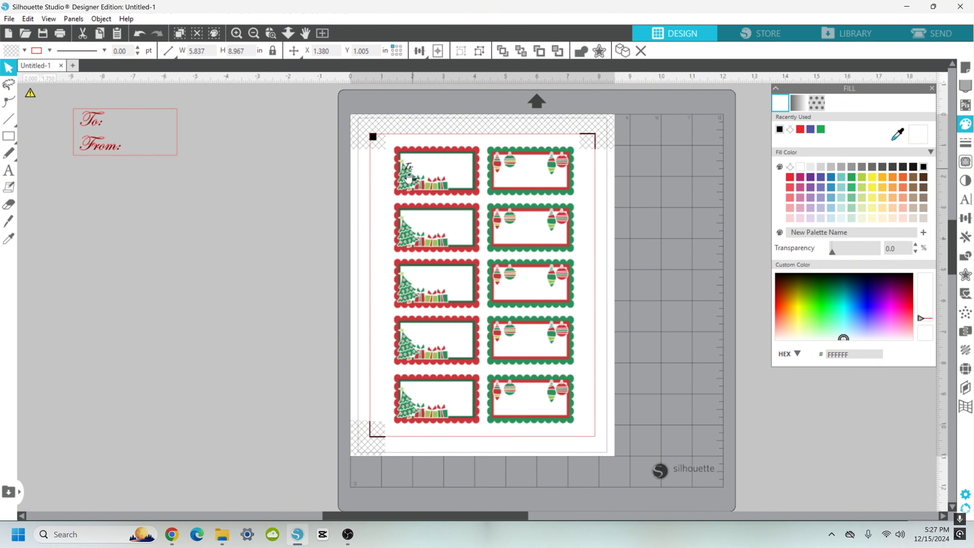
click(409, 180)
click(413, 183)
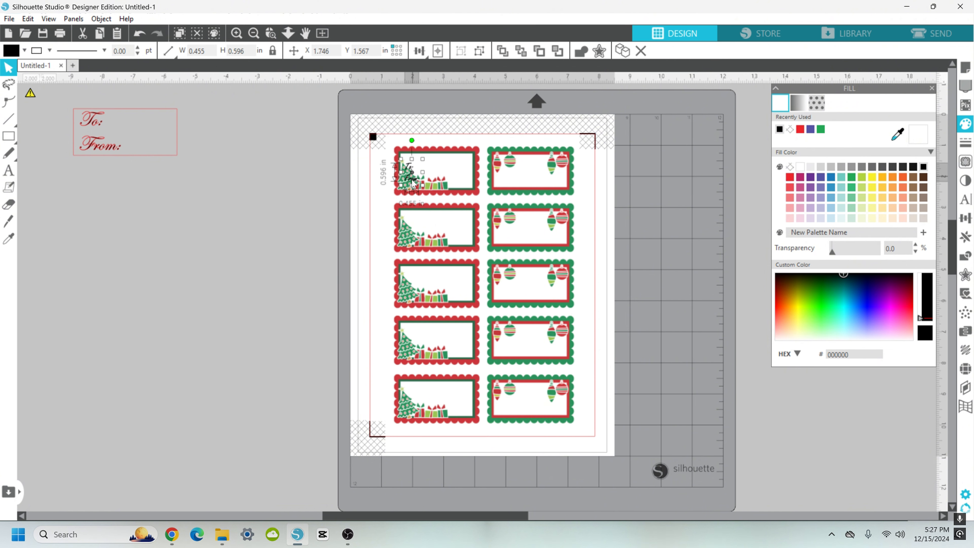
drag(413, 184, 424, 177)
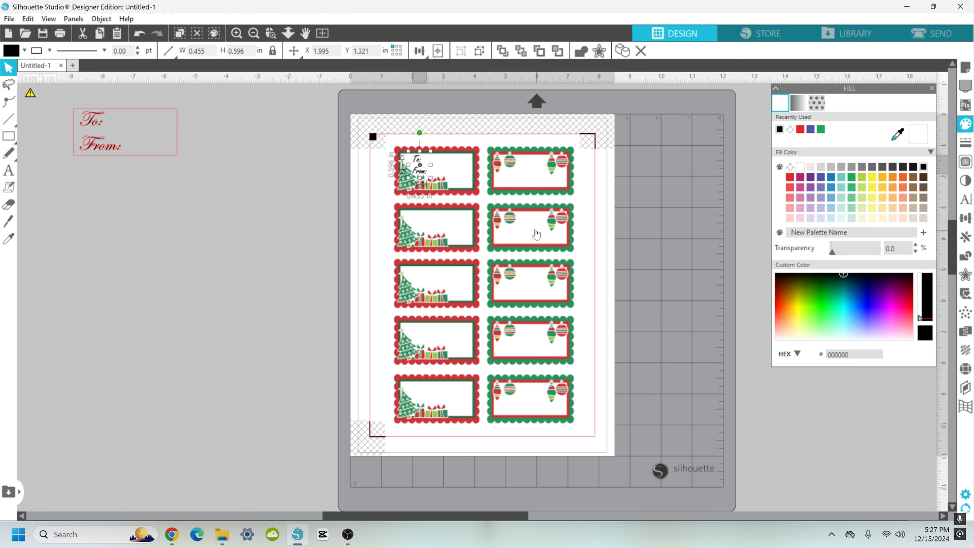
click(346, 198)
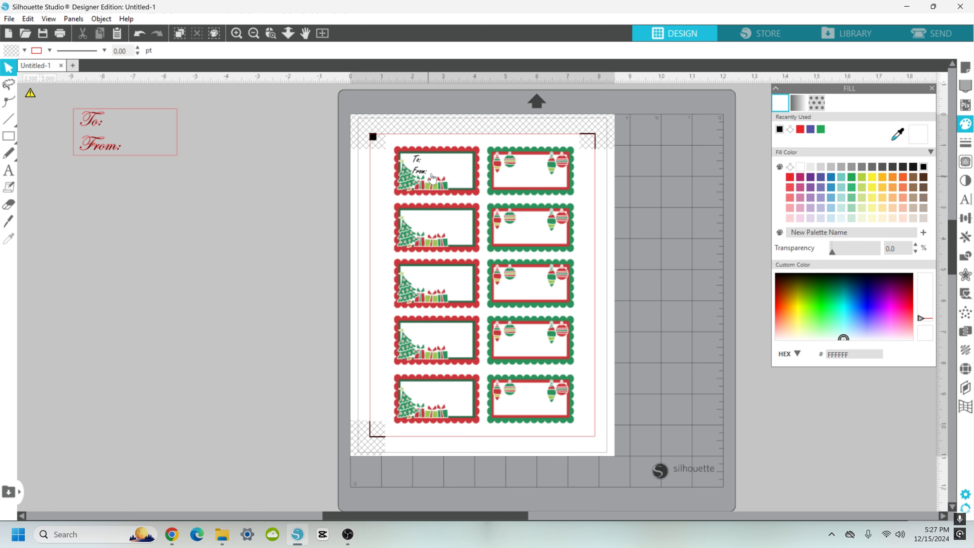
Step: Duplicate the To/From text and place the copy on the top-right label
click(421, 168)
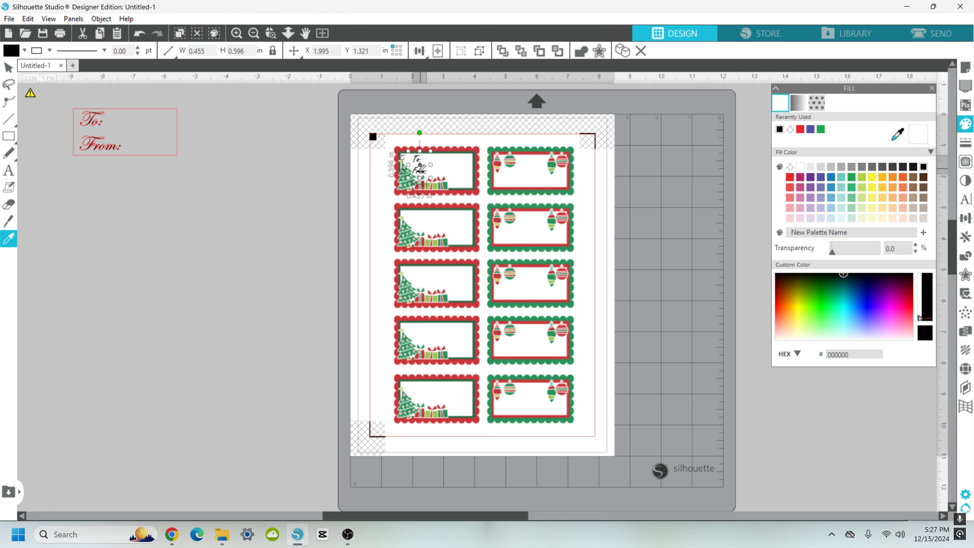
key(ctrl+d)
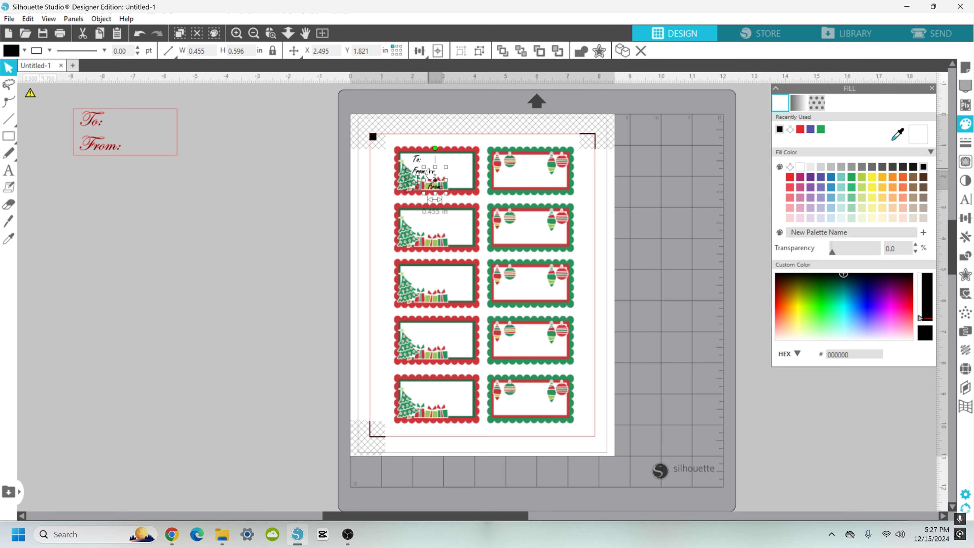
click(439, 185)
drag(440, 181, 512, 181)
click(508, 197)
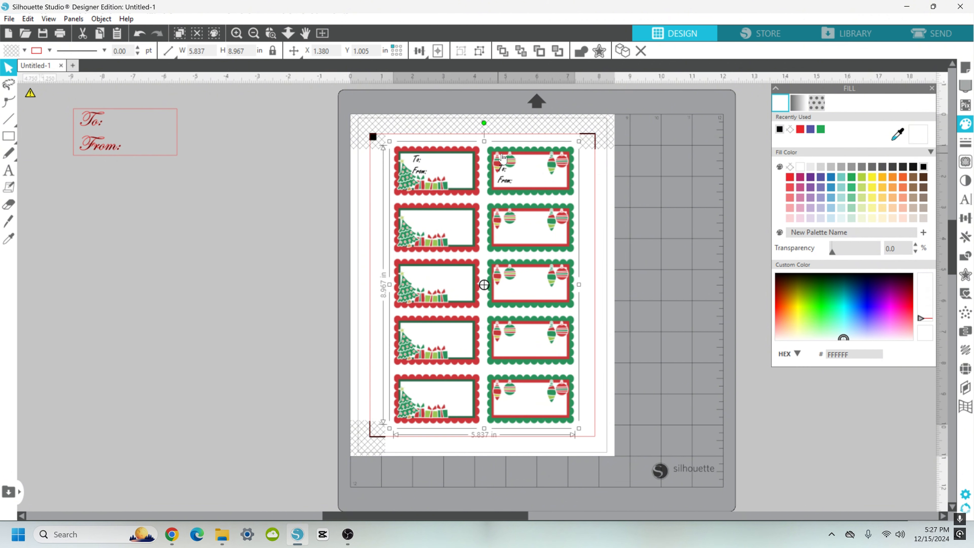